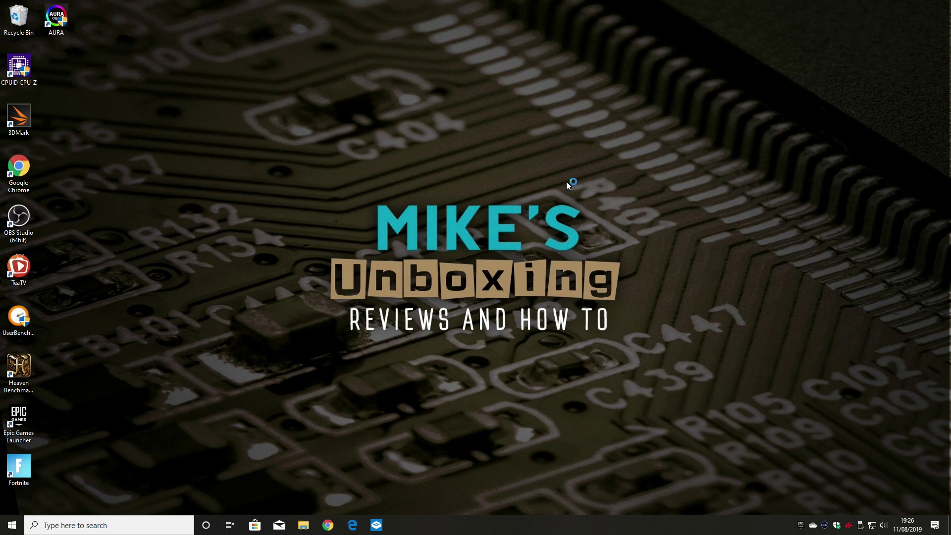
Press Ctrl+Alt+Del to bring up the Windows security options screen.
key(ctrl+alt+Delete)
End the LightingService (32 bit) process in Task Manager, then close Task Manager.
click(482, 268)
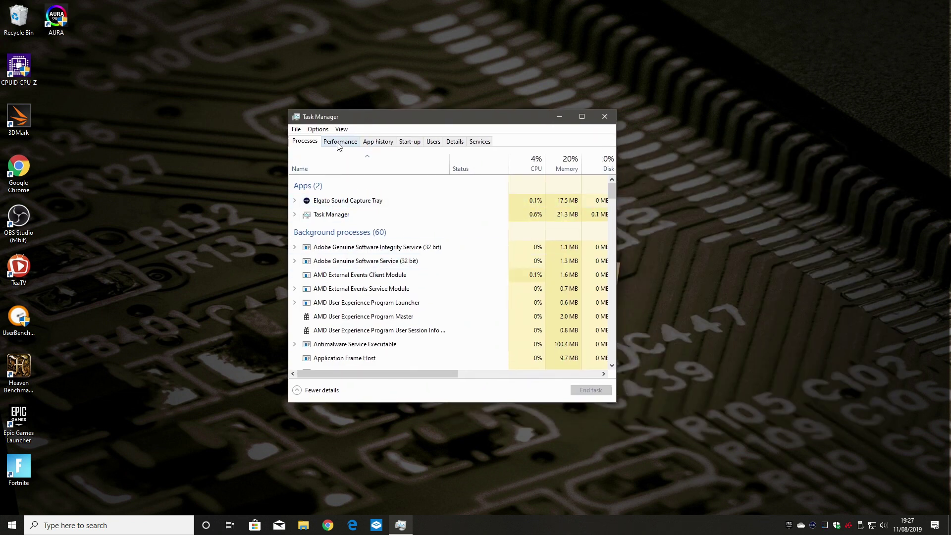
scroll(354, 276, down, 4)
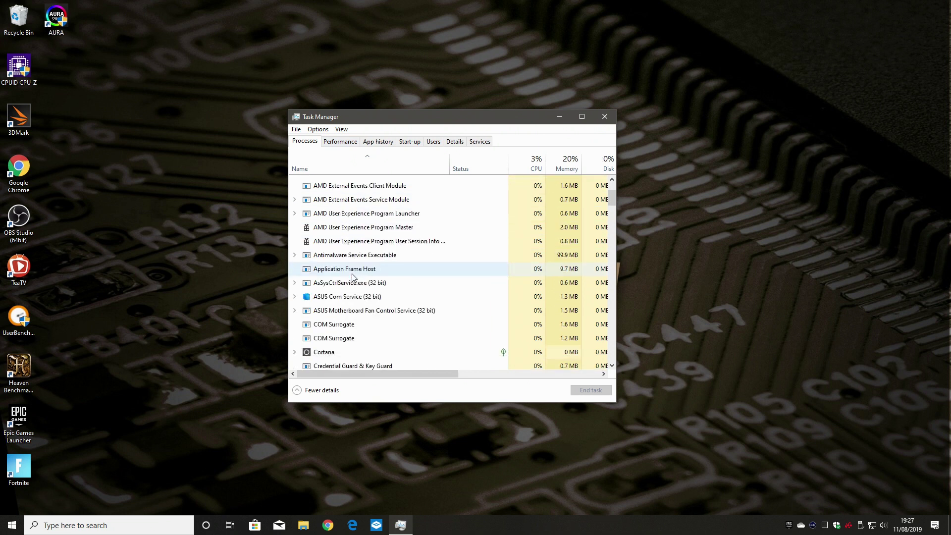
scroll(354, 278, down, 2)
scroll(354, 278, down, 3)
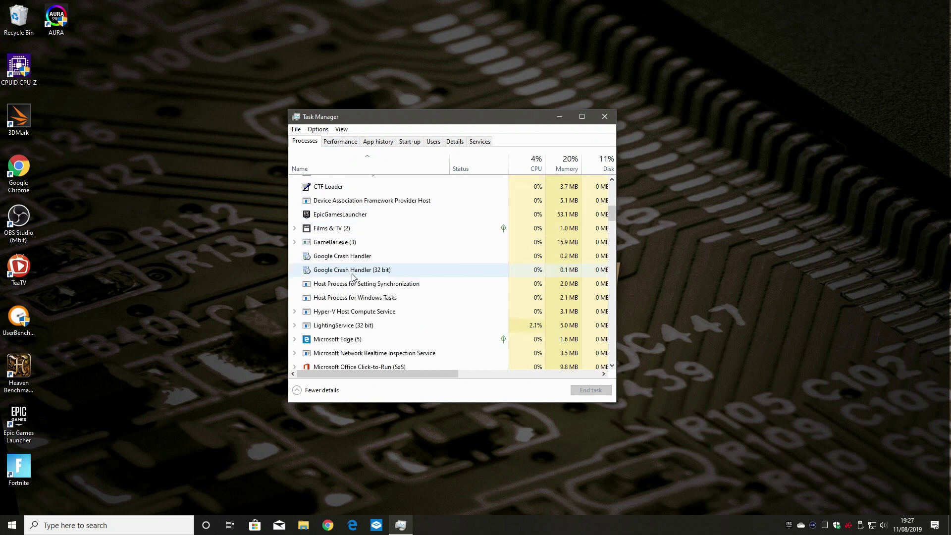
click(328, 297)
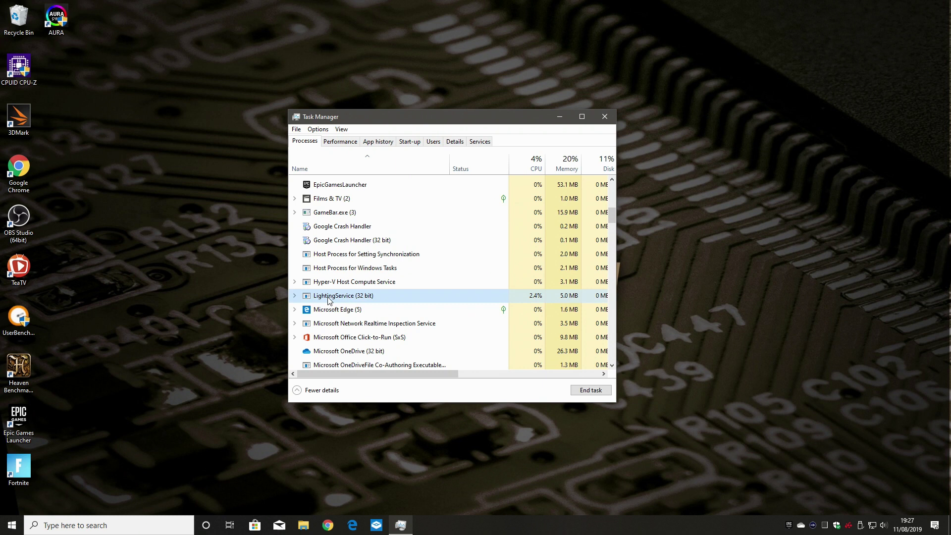
click(588, 391)
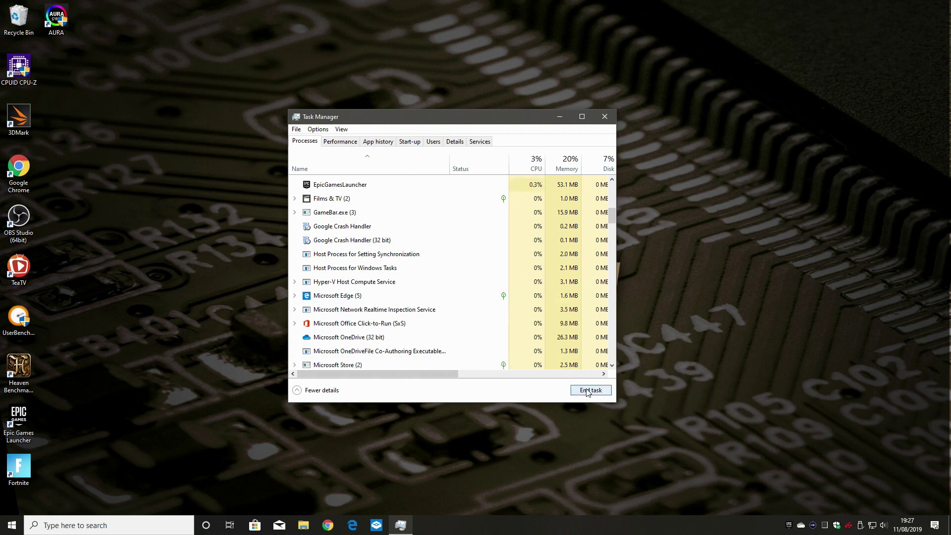
click(605, 117)
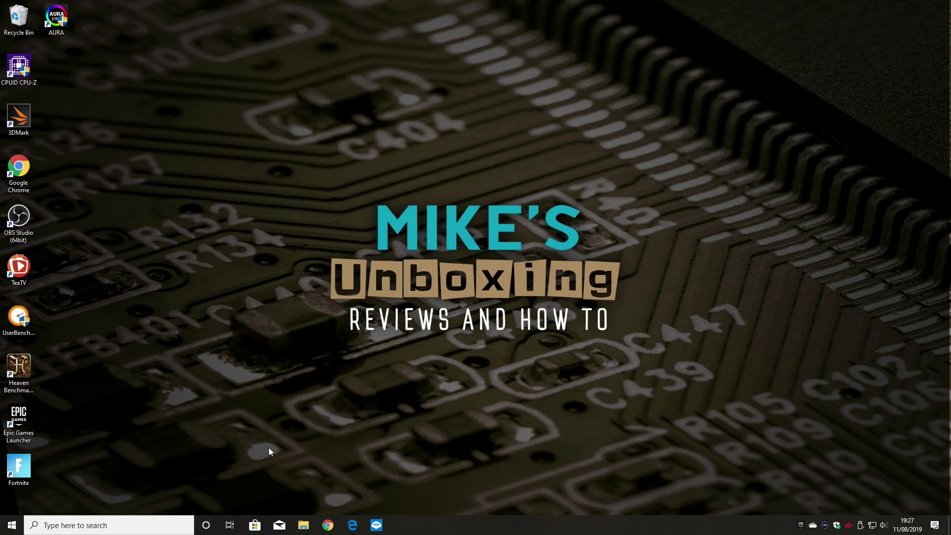
Browse to C:\Program Files\Epic Games\Fortnite\FortniteGame\Binaries\Win64\BattlEye and select Uninstall_BattlEye.bat.
click(303, 526)
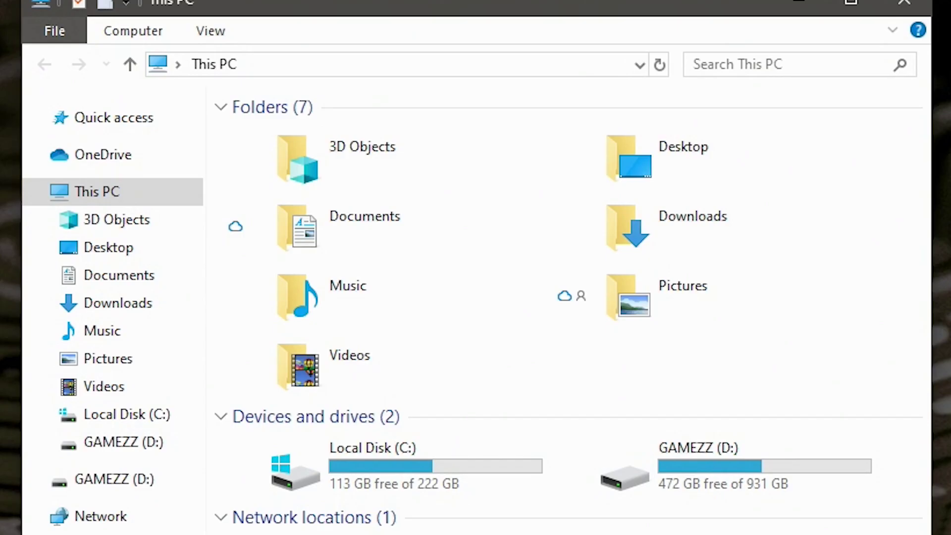
double_click(292, 465)
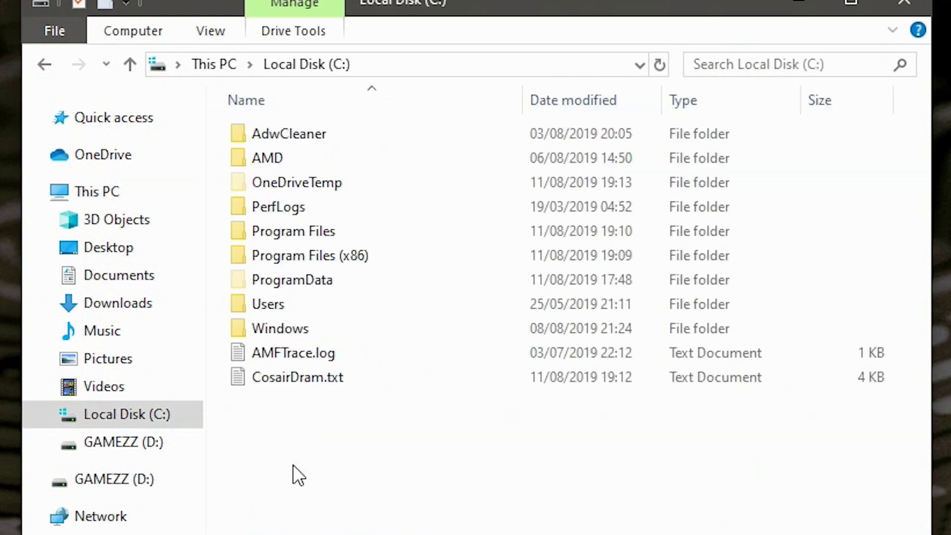
double_click(266, 225)
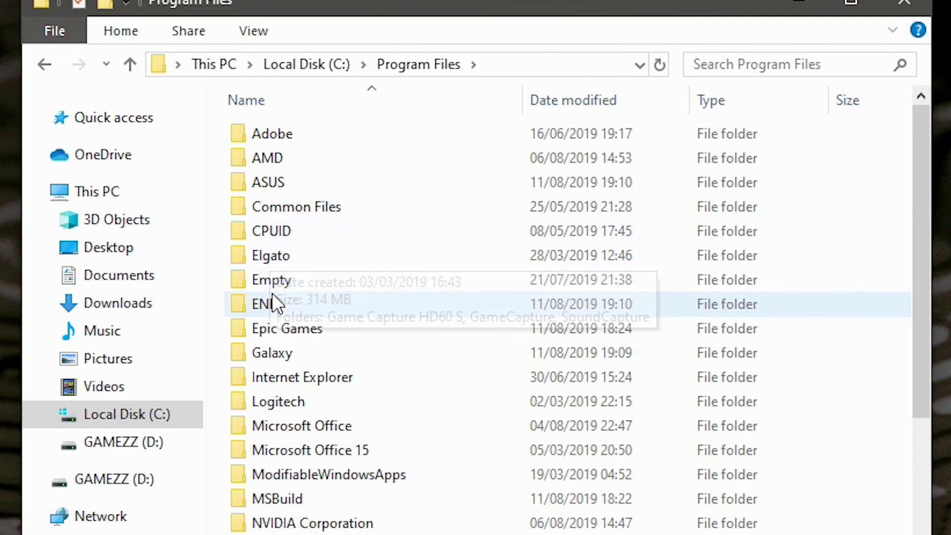
double_click(272, 331)
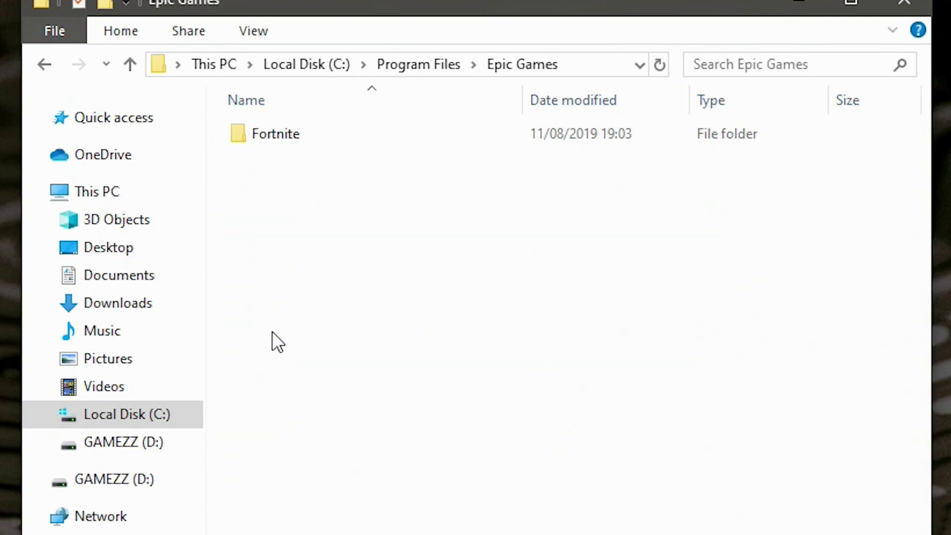
double_click(239, 134)
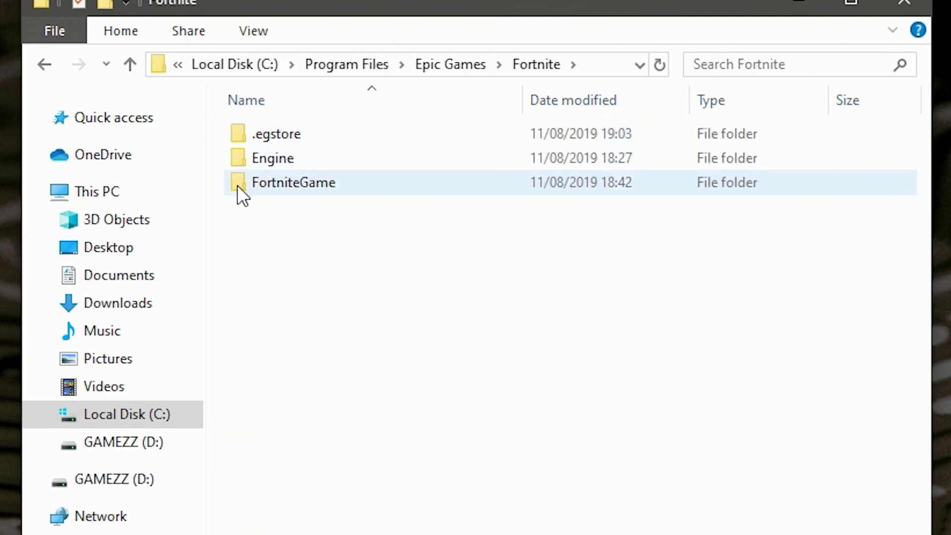
double_click(250, 181)
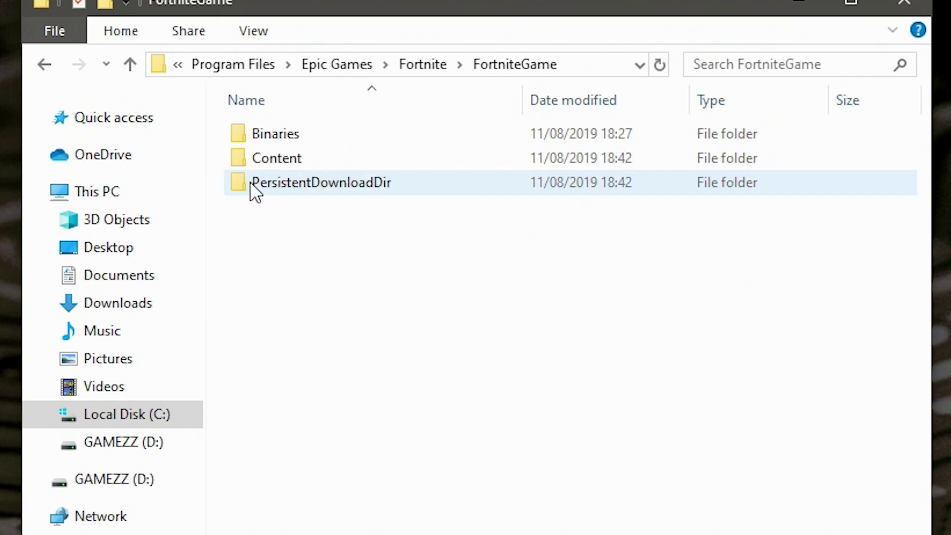
double_click(237, 132)
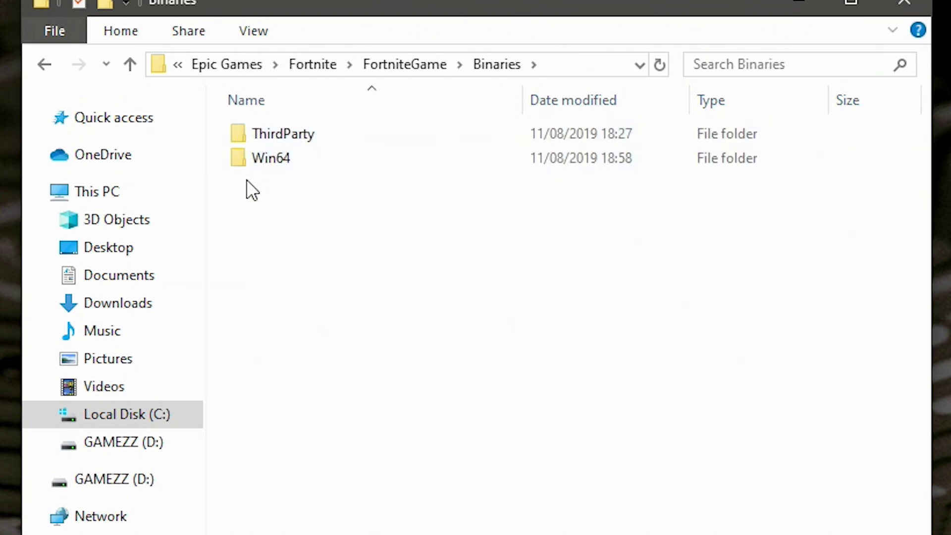
double_click(245, 162)
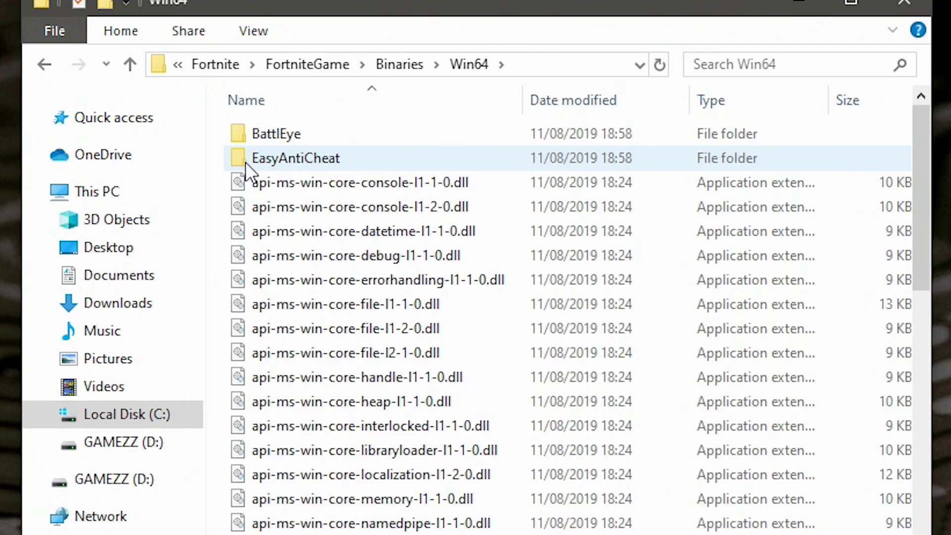
double_click(237, 129)
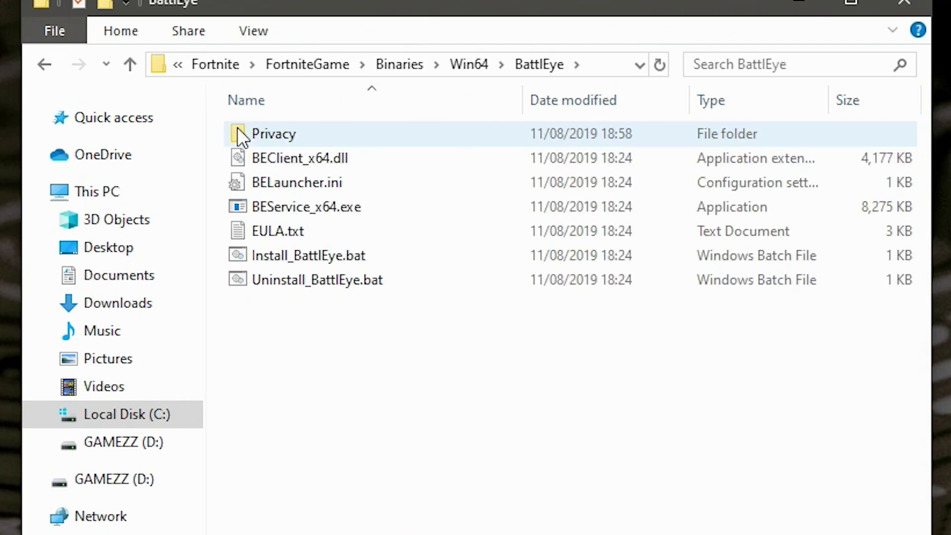
click(263, 280)
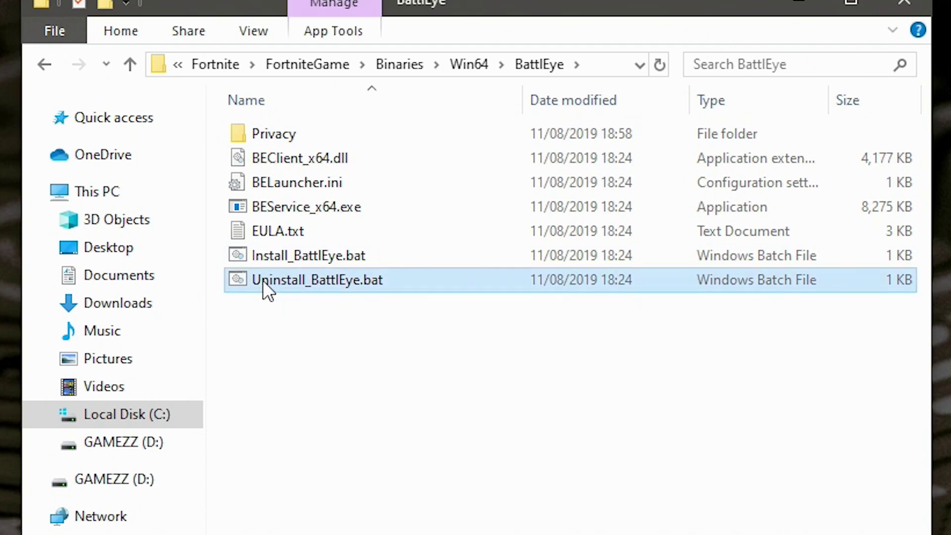
Run Uninstall_BattlEye.bat to remove the BattlEye Service, then start Install_BattlEye.bat.
double_click(263, 280)
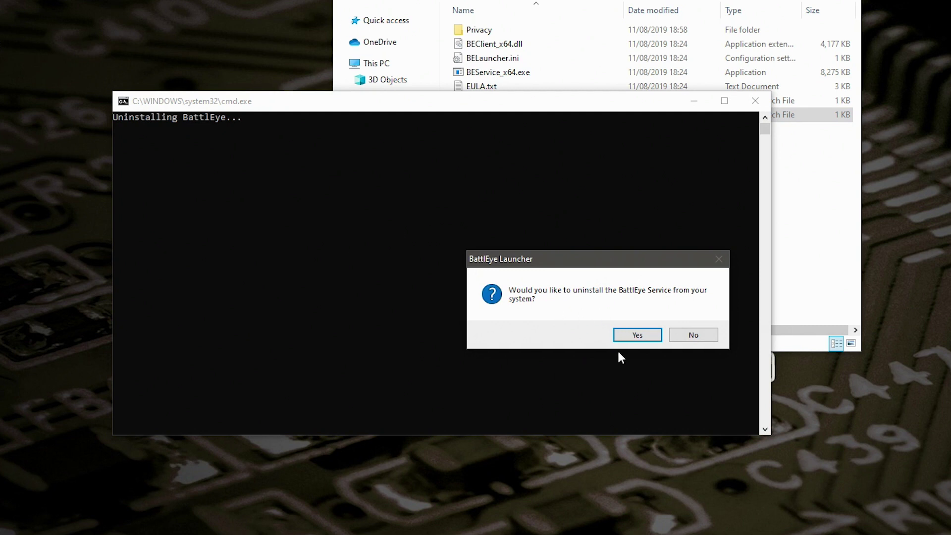
click(637, 335)
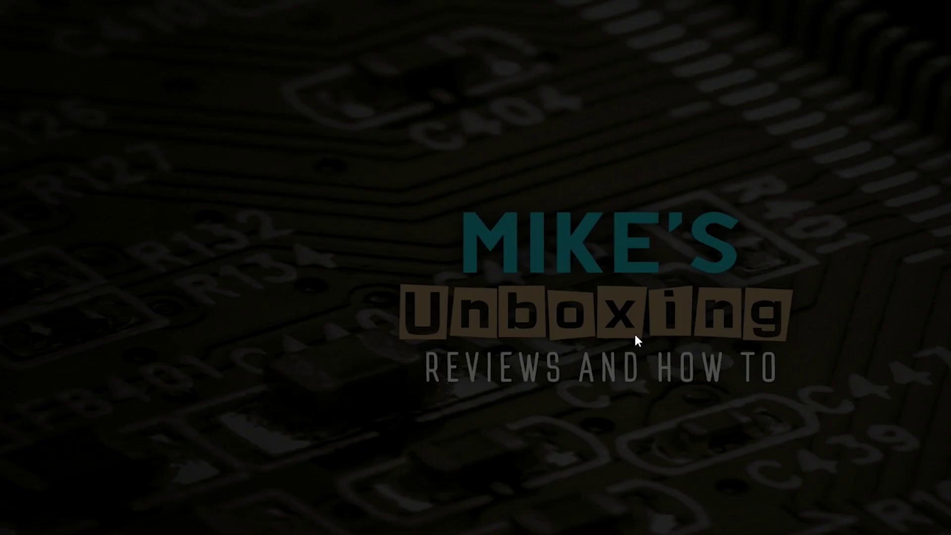
click(497, 384)
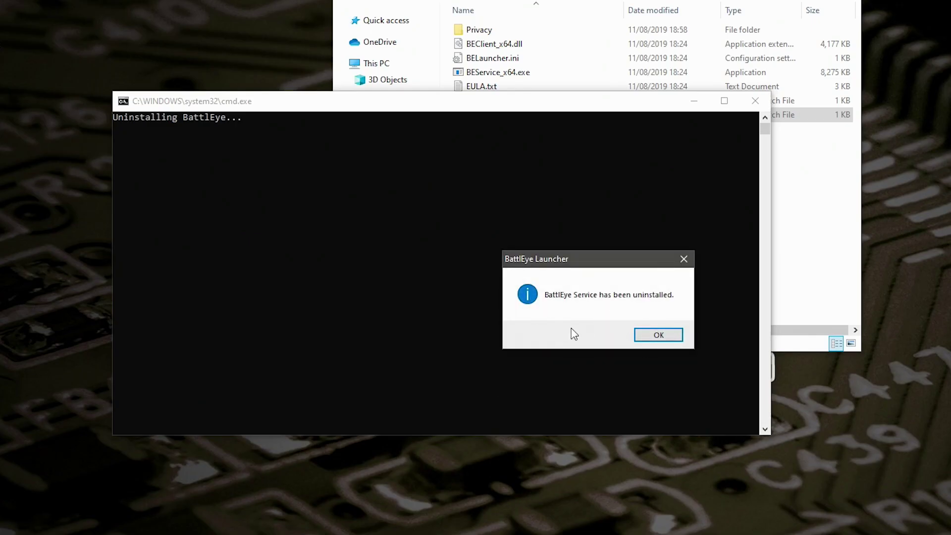
click(652, 341)
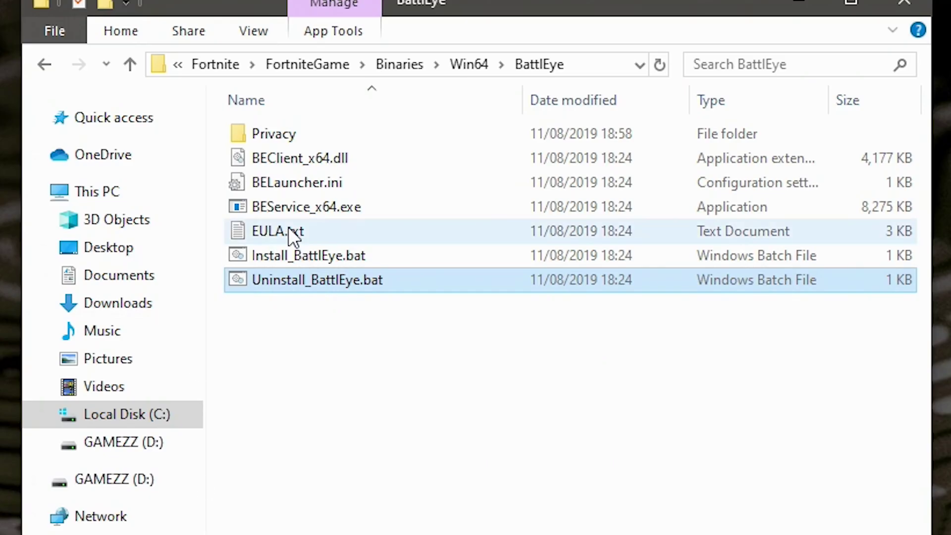
double_click(280, 256)
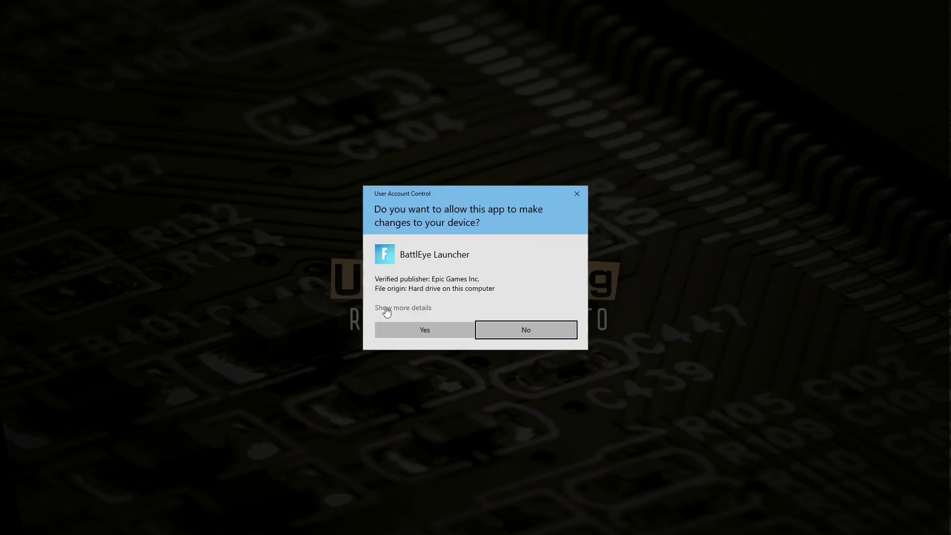
Grant the BattlEye installer administrator access and close the BattlEye folder window.
click(407, 331)
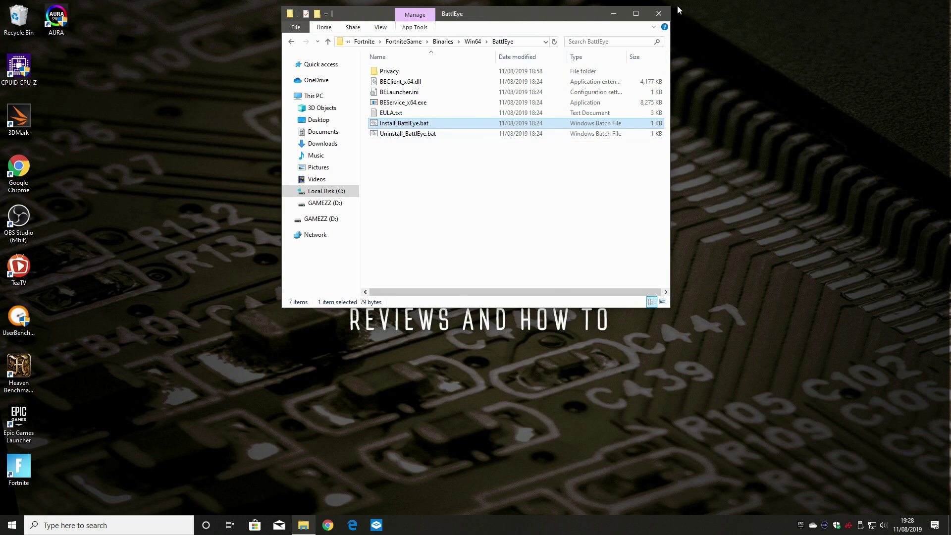
click(657, 14)
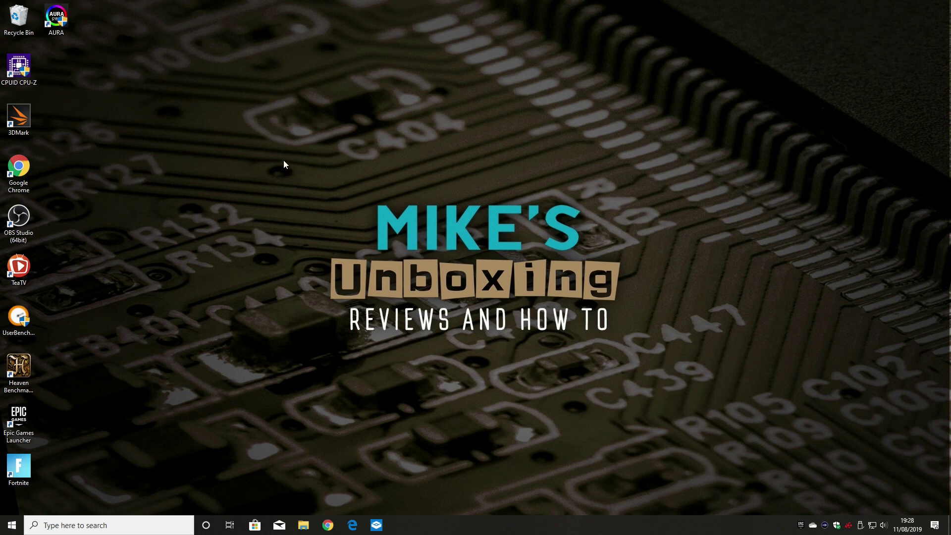
Navigate to Fortnite's Binaries\Win64\EasyAntiCheat folder and launch EasyAntiCheat_Setup.exe.
click(304, 526)
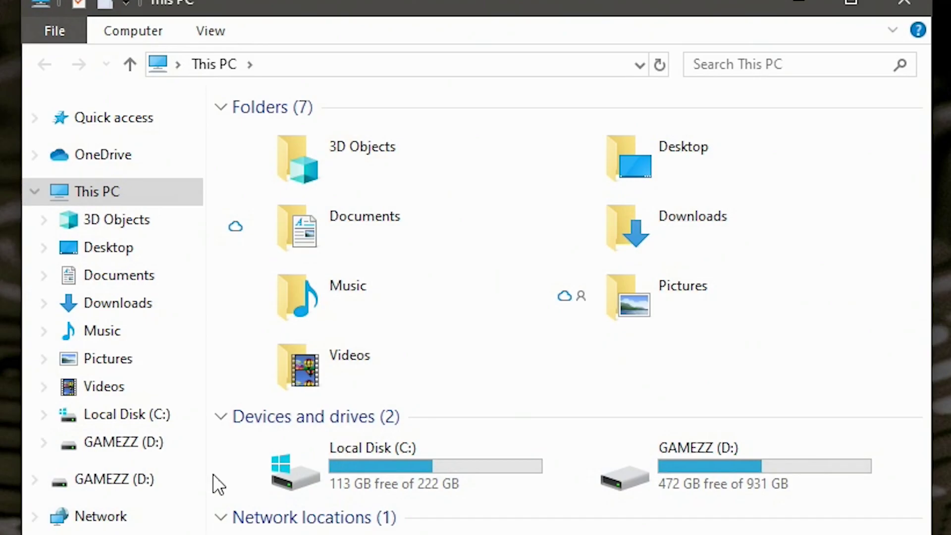
double_click(414, 216)
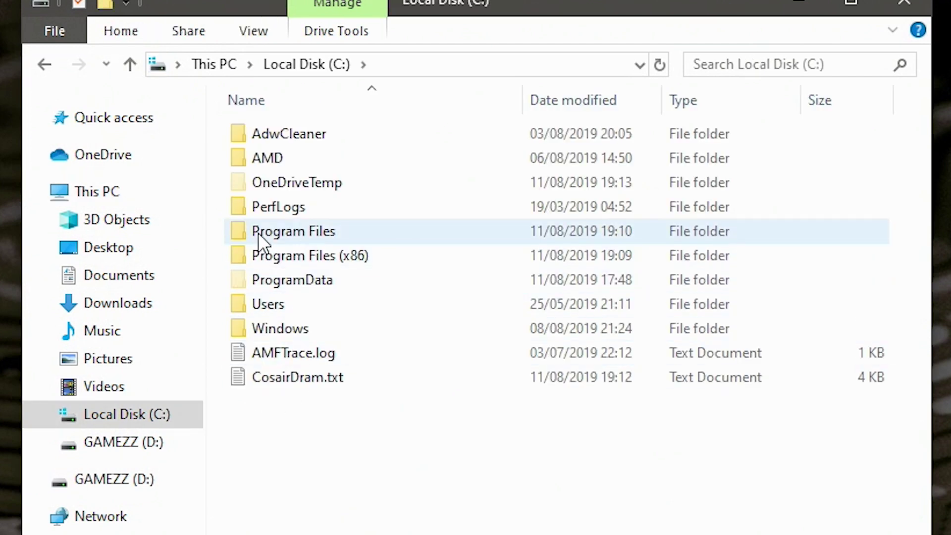
double_click(257, 232)
double_click(239, 328)
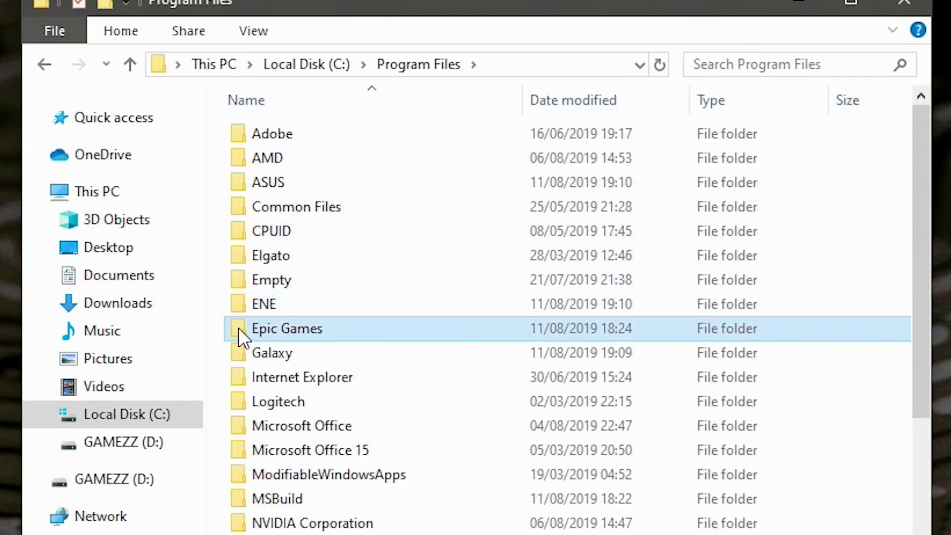
click(243, 138)
double_click(243, 138)
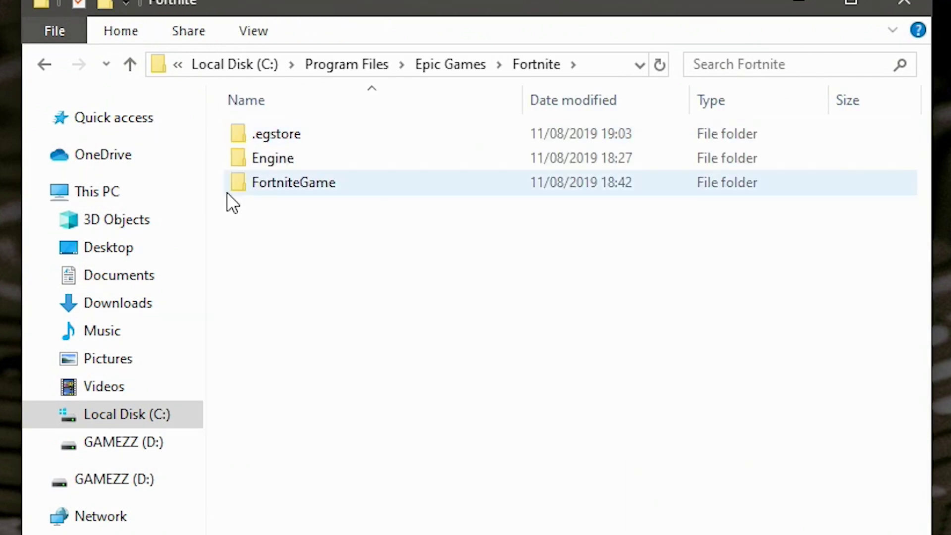
double_click(260, 185)
double_click(240, 133)
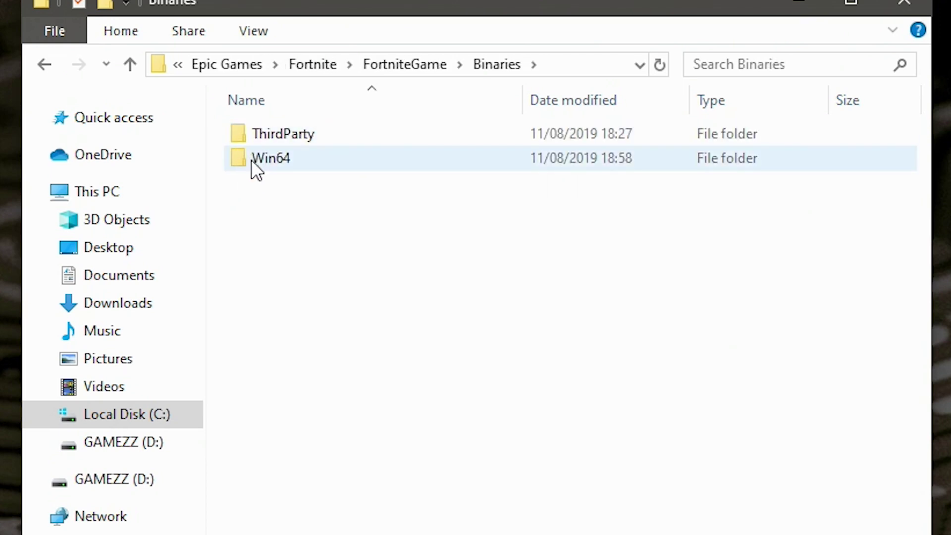
double_click(251, 160)
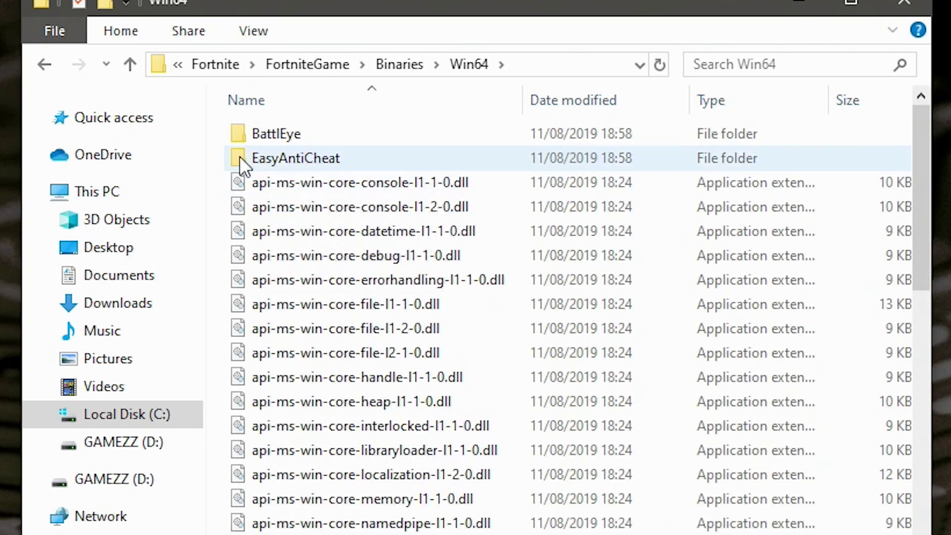
double_click(278, 153)
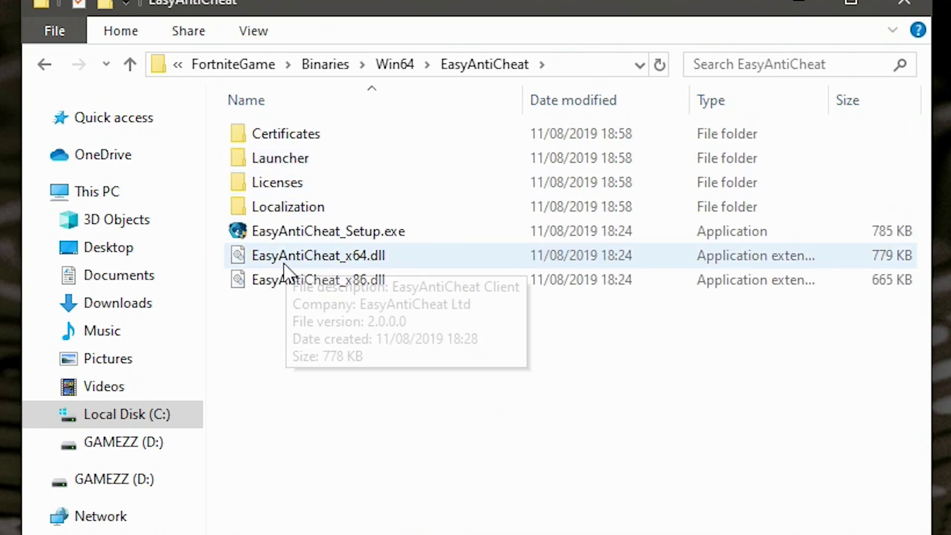
double_click(278, 230)
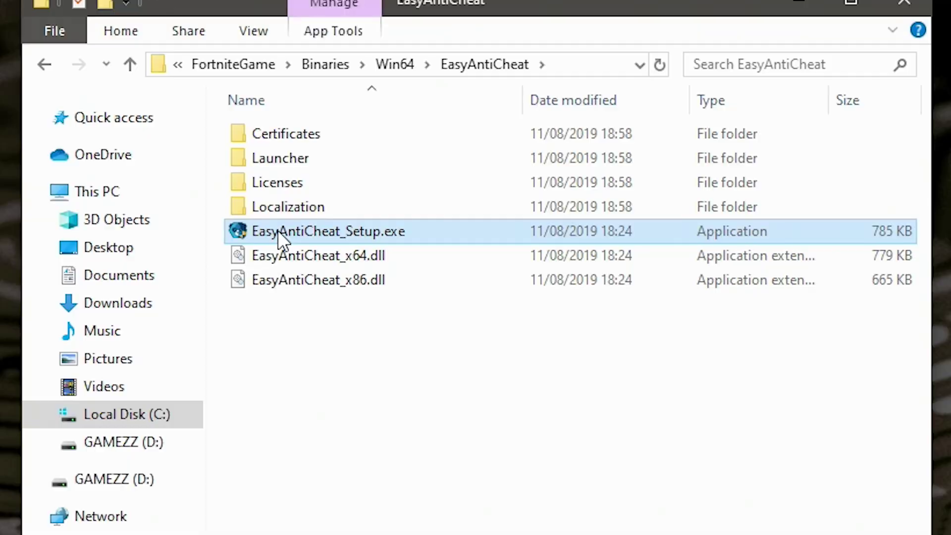
Repair the Fortnite Easy Anti-Cheat service until it reports Installed Successfully, then close setup.
click(424, 330)
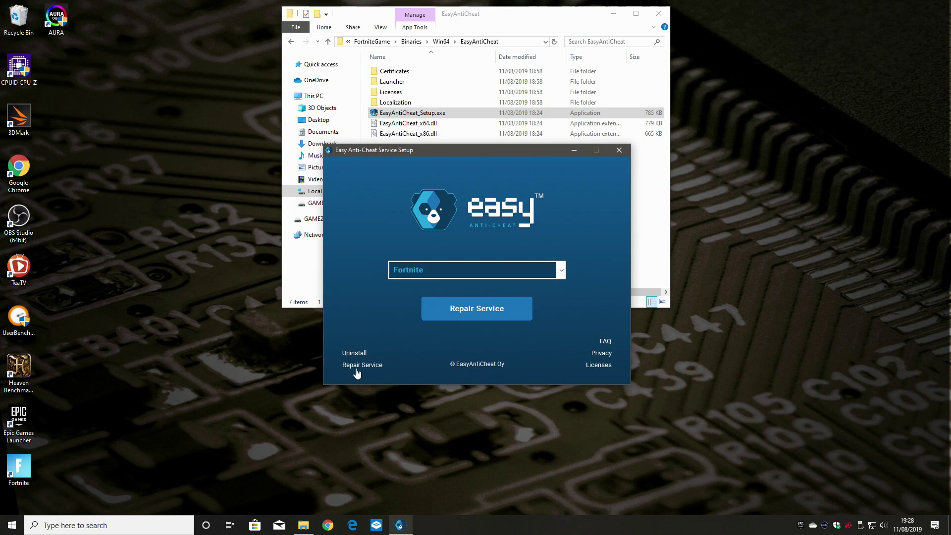
click(411, 114)
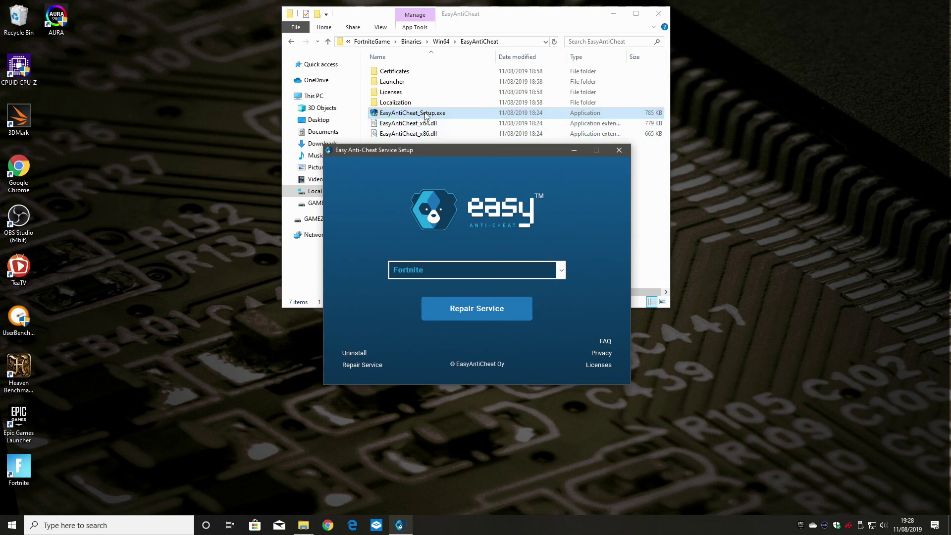
click(459, 301)
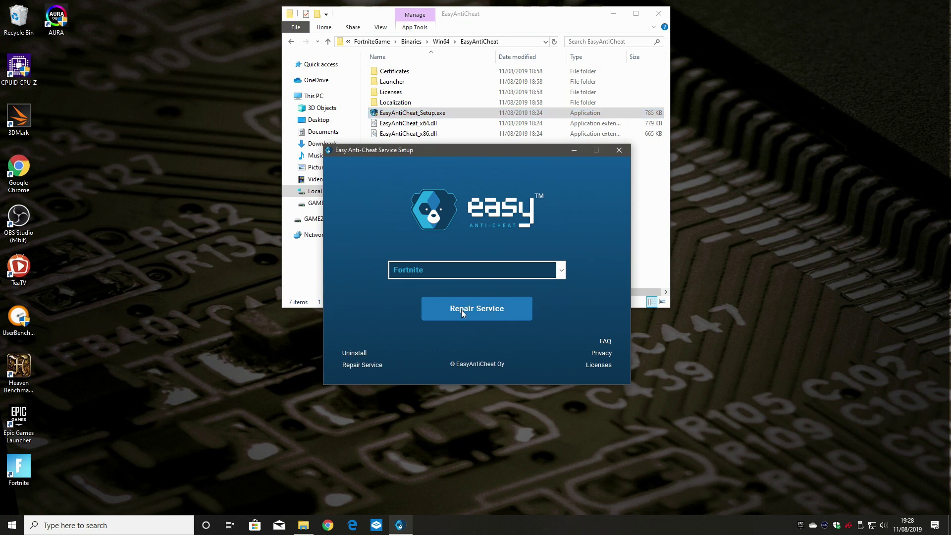
click(462, 309)
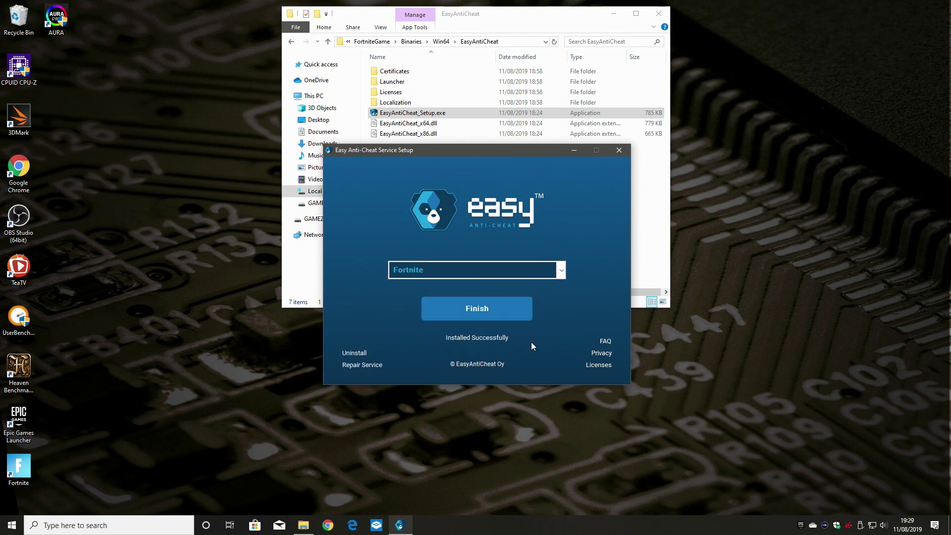
click(11, 526)
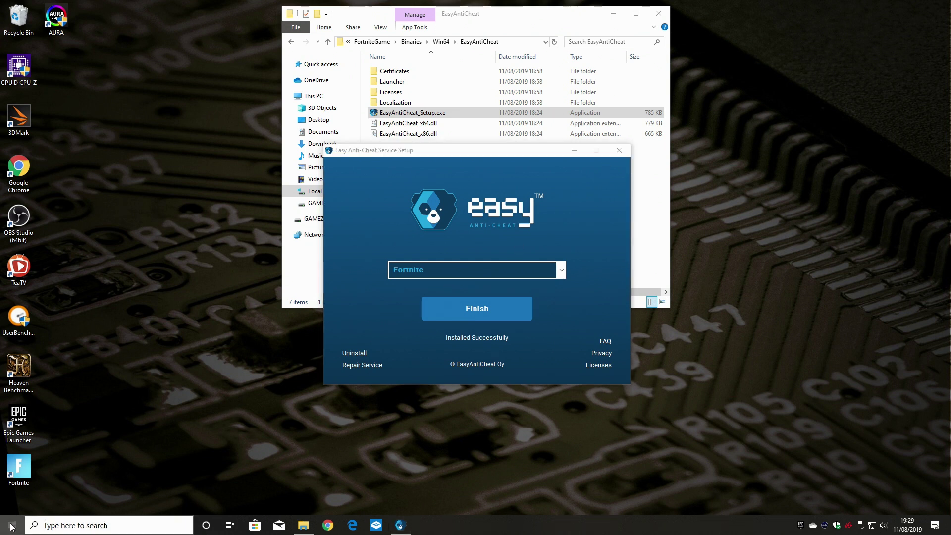
click(13, 501)
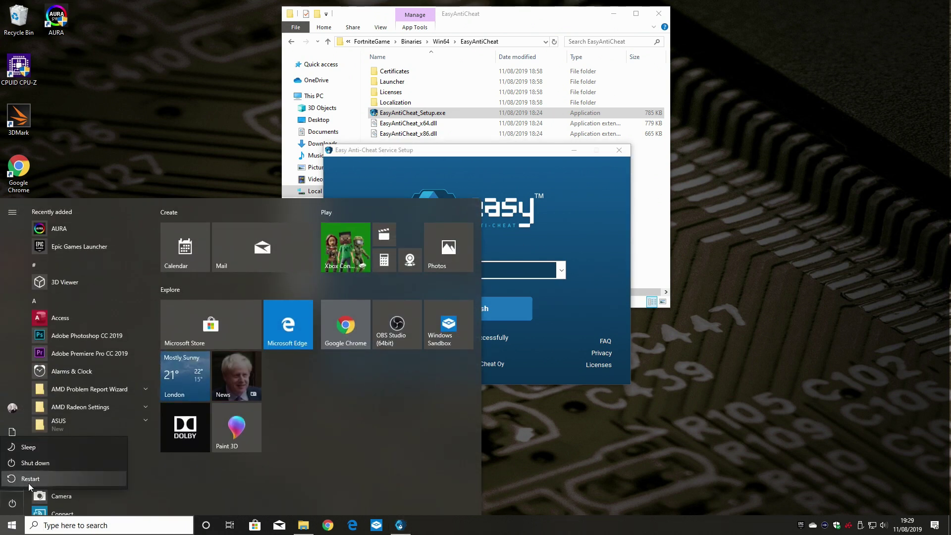
click(712, 429)
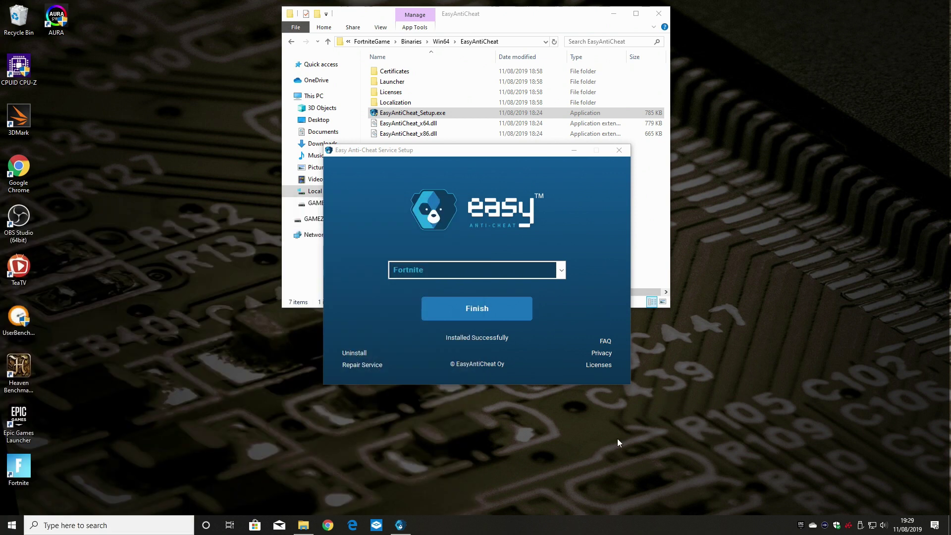
click(619, 153)
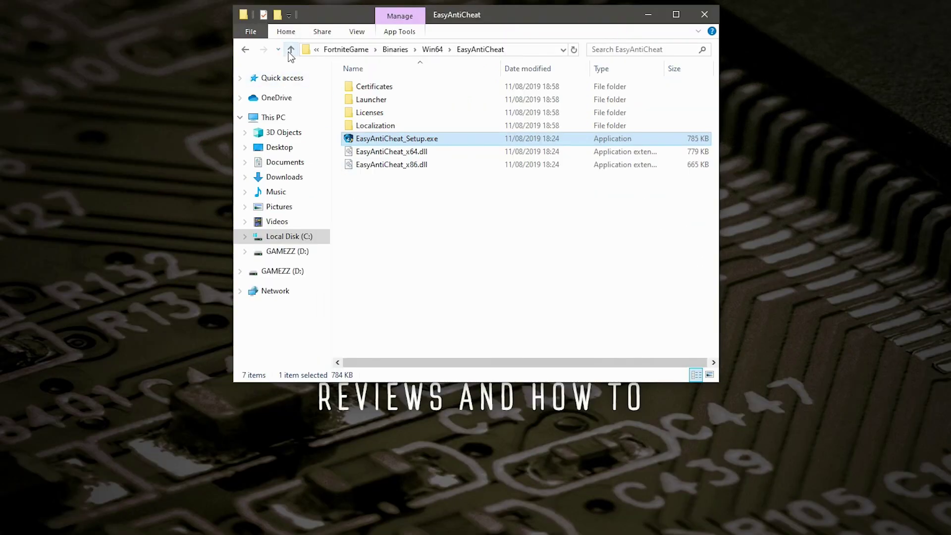
Return to the Win64 folder and scroll to the Fortnite client executables.
click(290, 50)
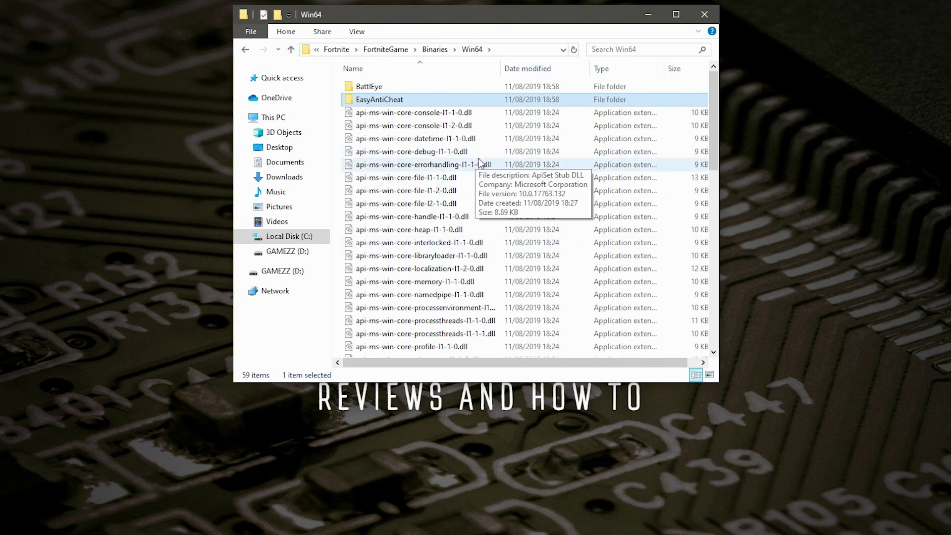
scroll(476, 188, down, 3)
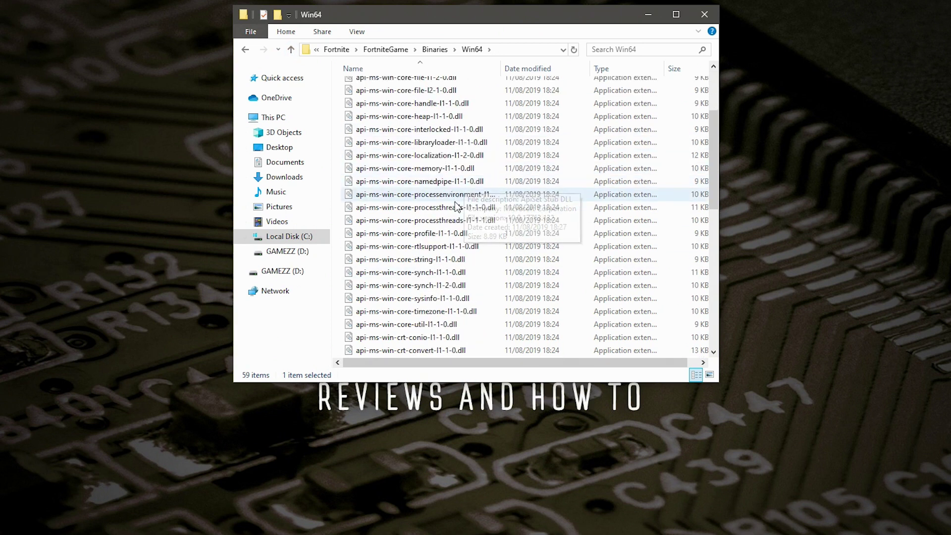
click(290, 55)
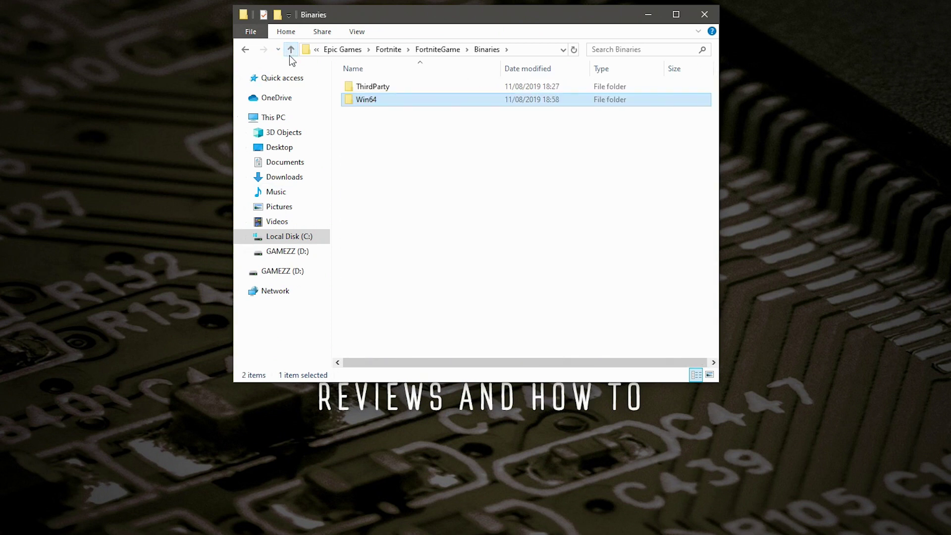
double_click(358, 102)
scroll(382, 237, down, 12)
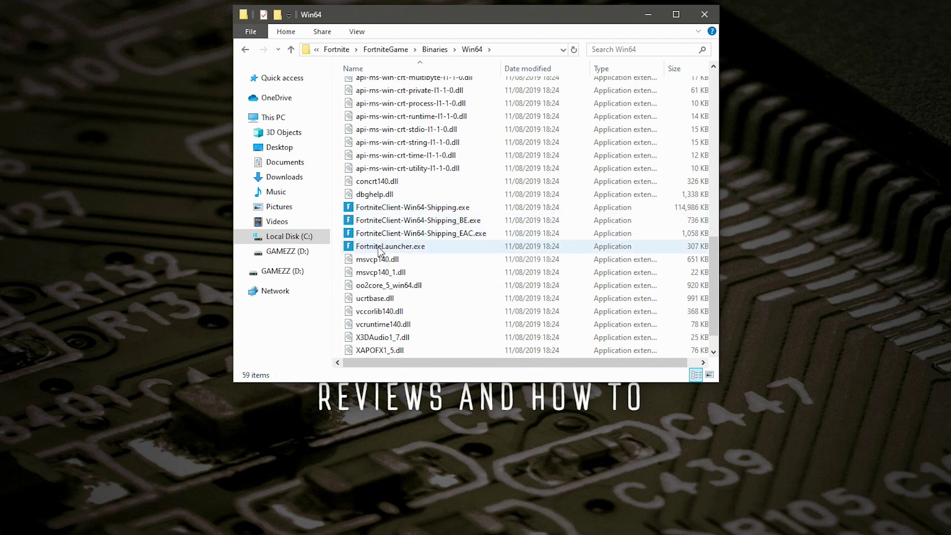
Set FortniteClient-Win64-Shipping.exe to run as administrator with full-screen optimisations disabled.
right_click(380, 207)
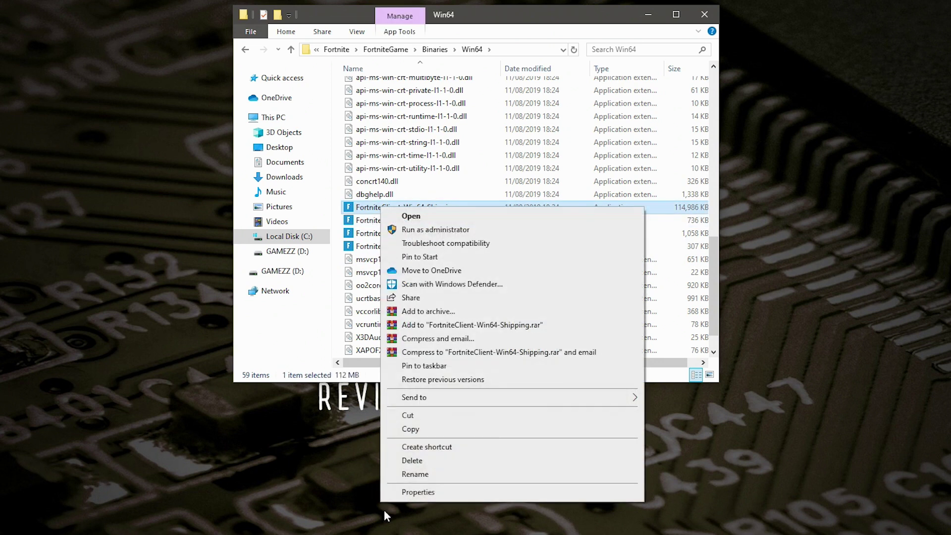
click(404, 493)
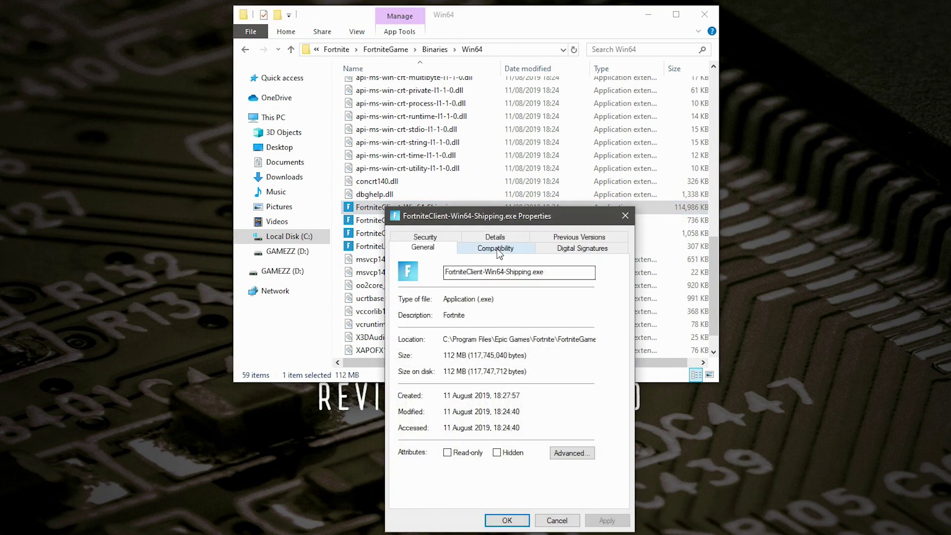
click(497, 248)
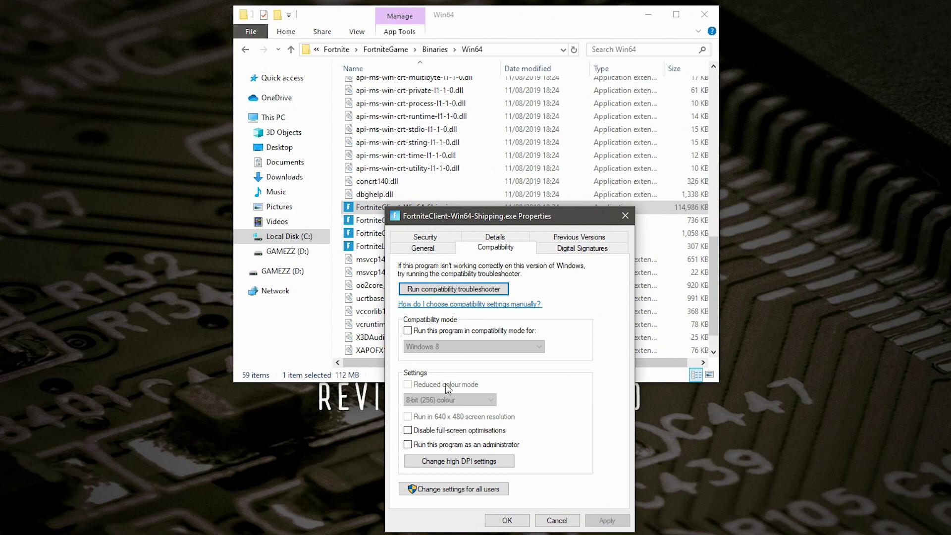
click(416, 431)
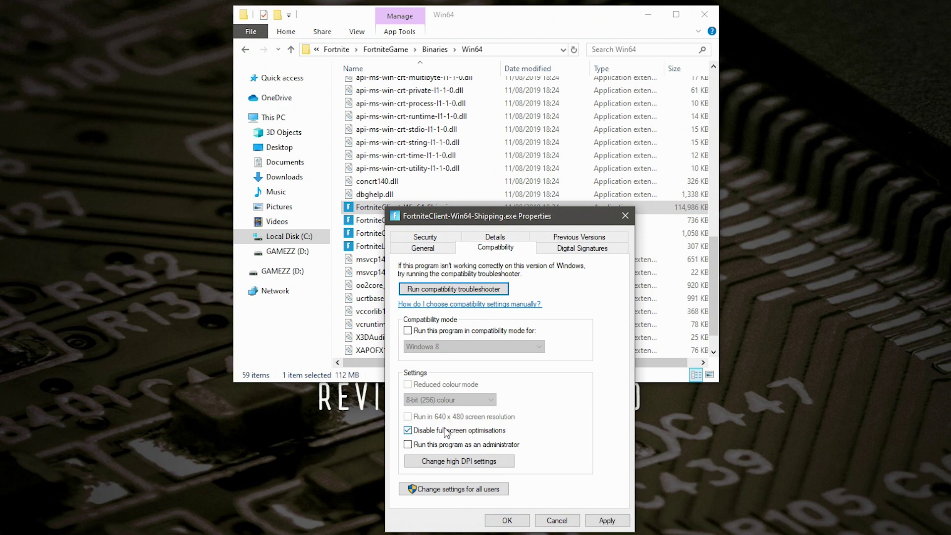
click(408, 444)
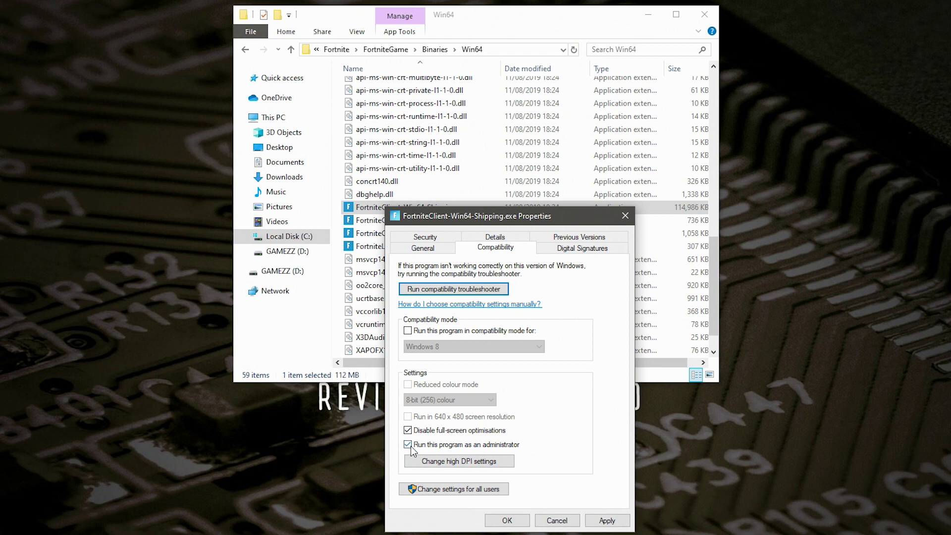
click(608, 520)
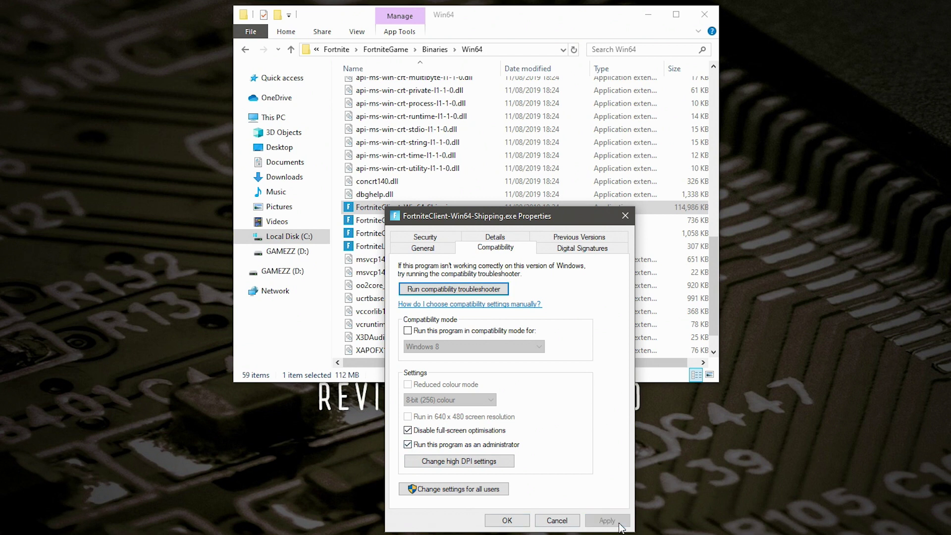
click(505, 525)
click(392, 225)
right_click(395, 212)
right_click(385, 219)
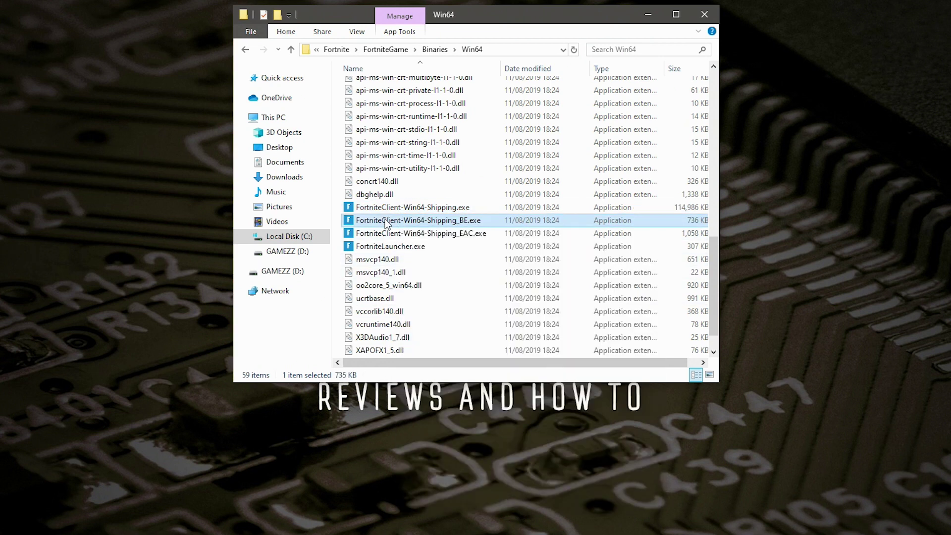
Set FortniteClient-Win64-Shipping_BE.exe to run as administrator with full-screen optimisations disabled.
click(423, 504)
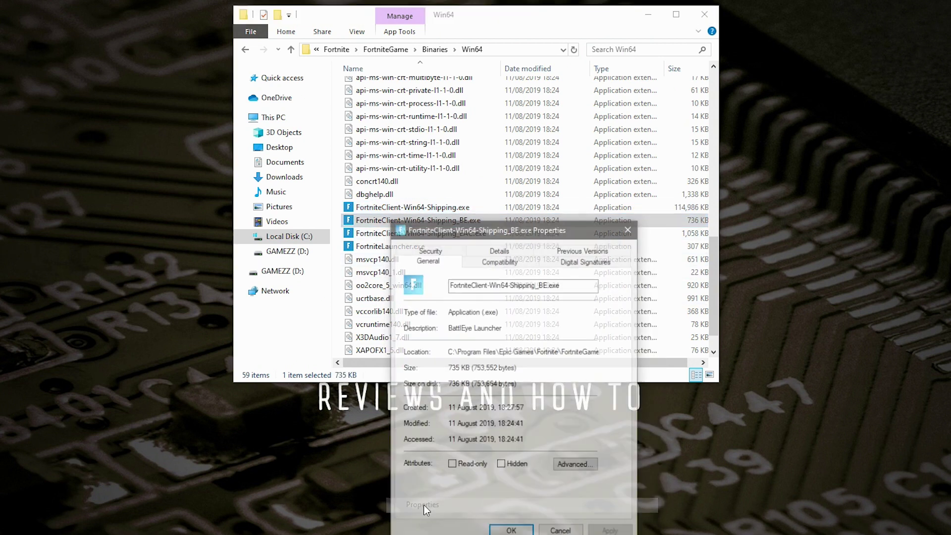
click(489, 262)
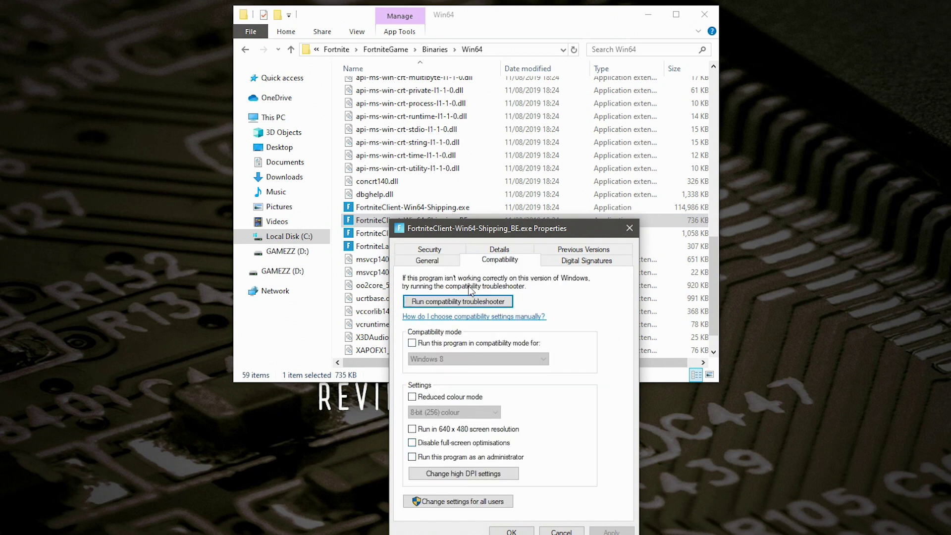
click(447, 458)
click(420, 442)
click(511, 532)
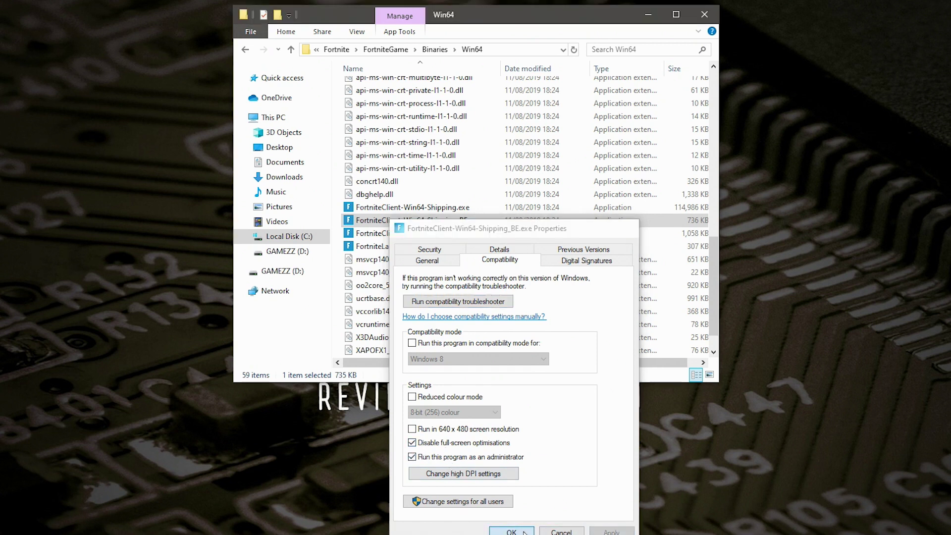
Close the Win64 folder window, leaving FortniteClient-Win64-Shipping_EAC.exe unchanged.
click(380, 233)
right_click(381, 234)
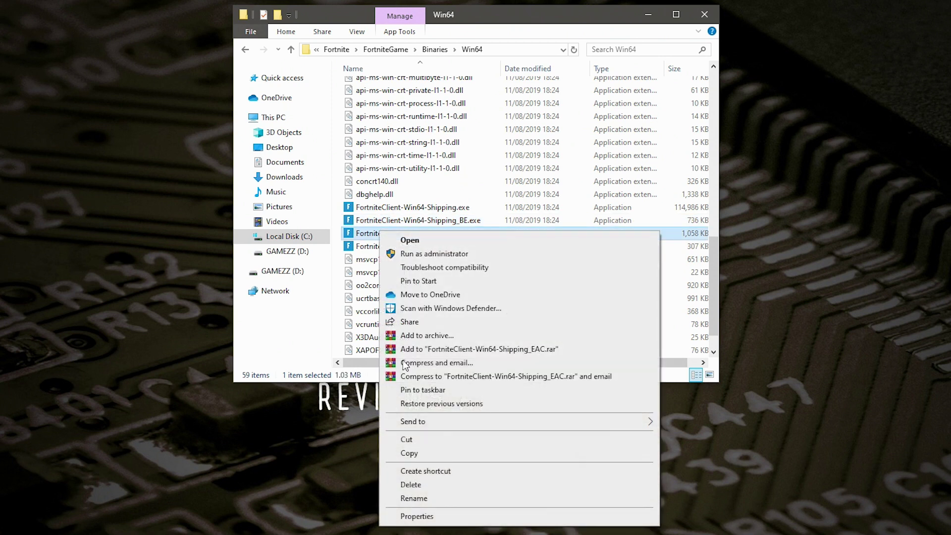
click(677, 493)
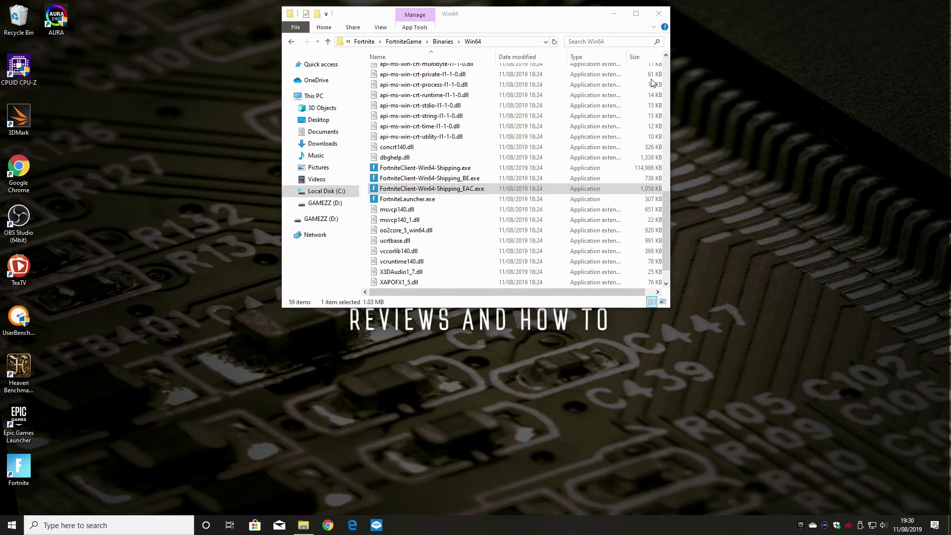
click(703, 15)
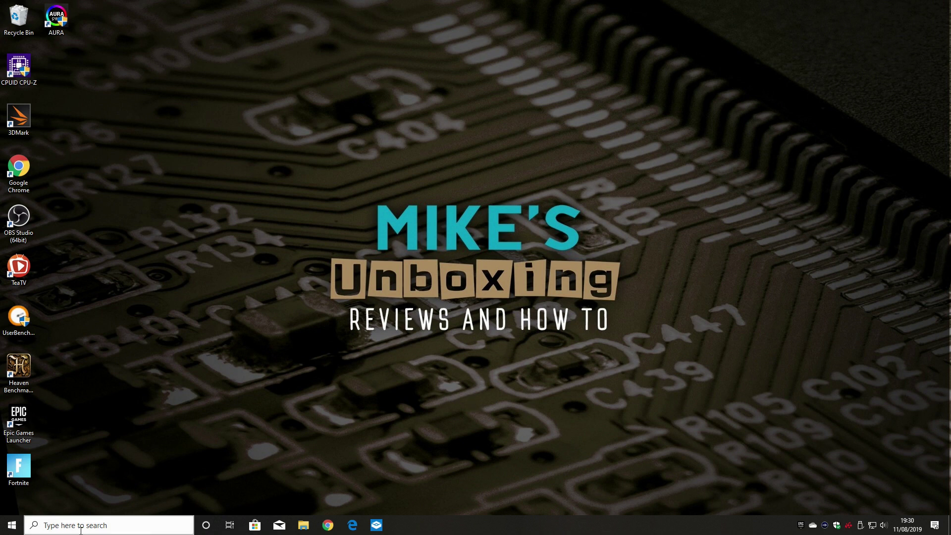
Select the Fortnite desktop shortcut and launch the game to its splash screen.
click(11, 525)
click(14, 506)
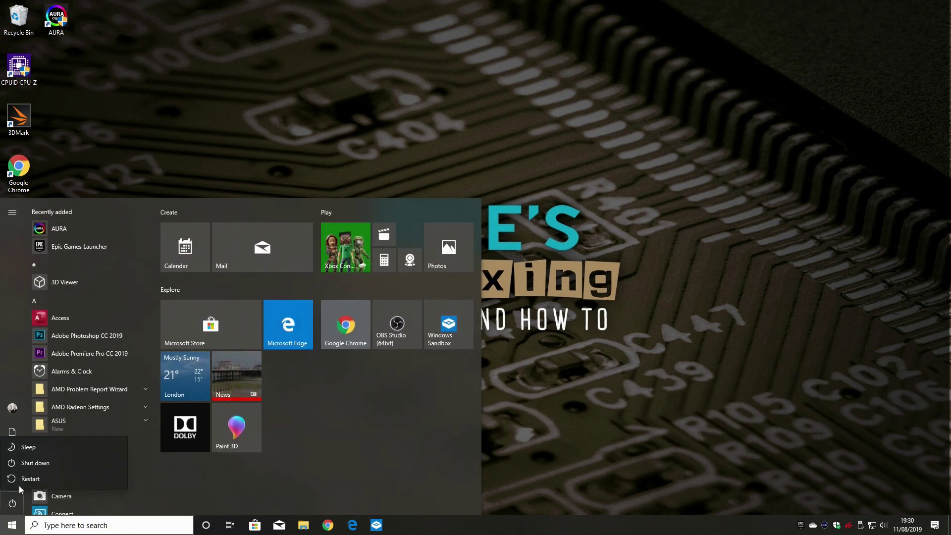
click(216, 479)
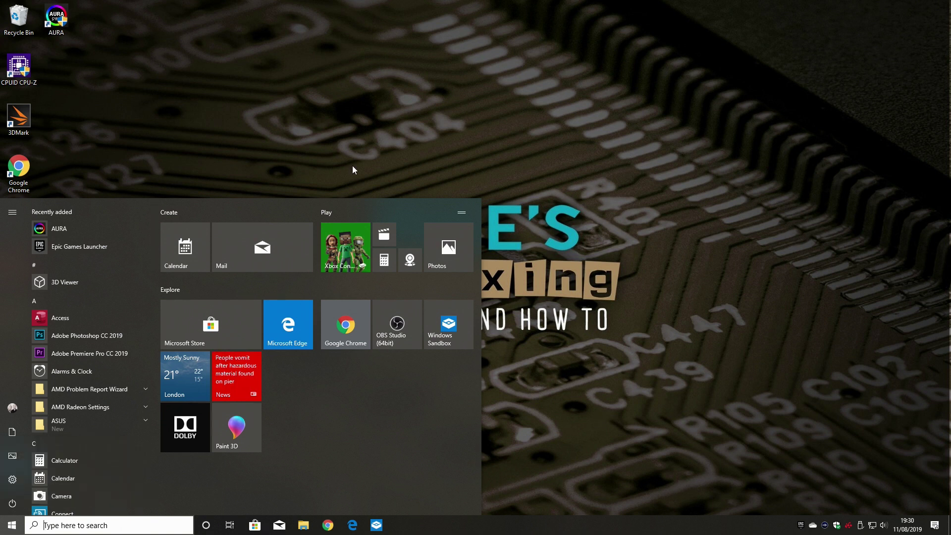
click(358, 116)
key(f)
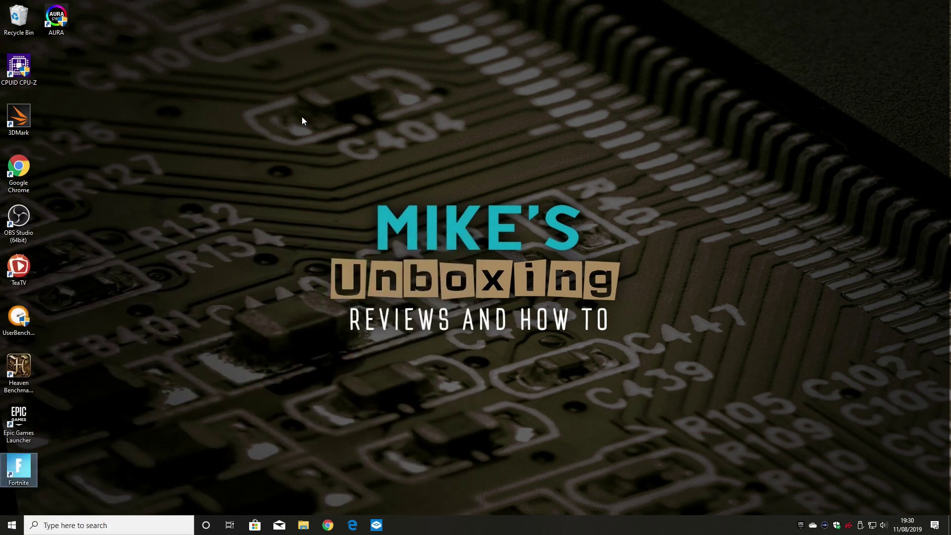
key(Return)
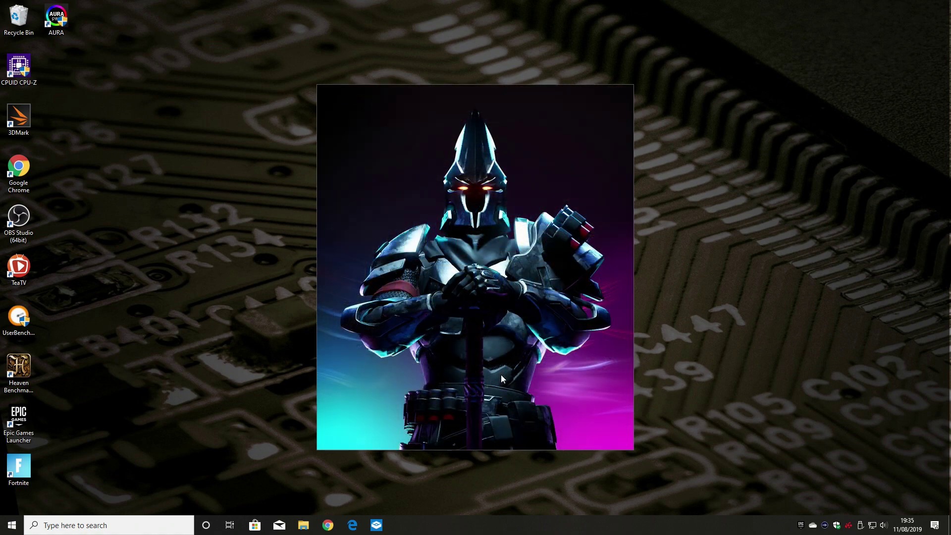